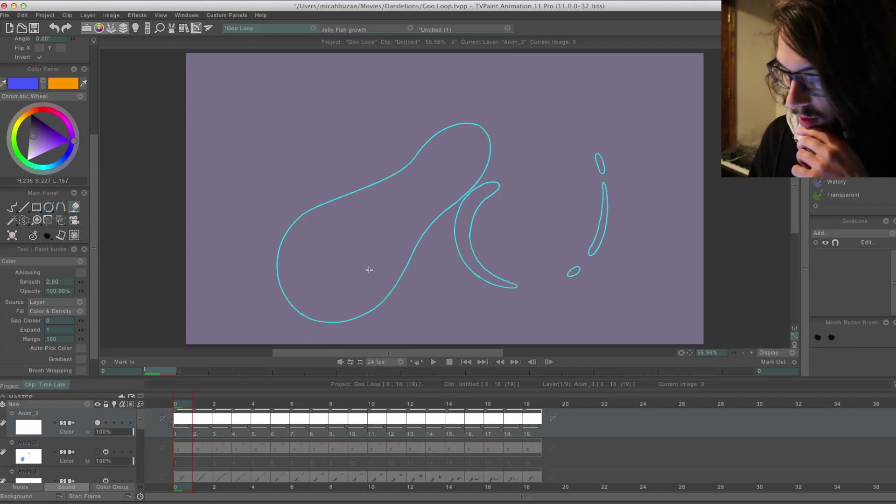
Add a new animation layer directly beneath the Anim_3 outline layer
left_click(85, 446)
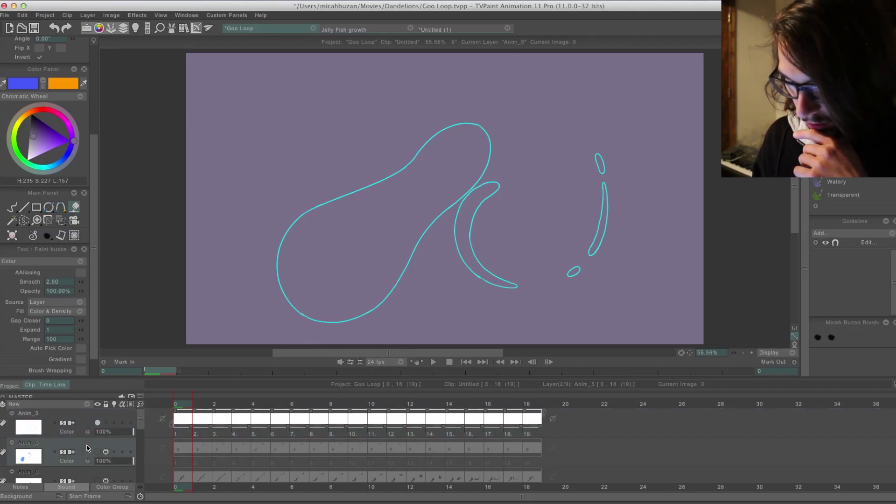
left_click(74, 404)
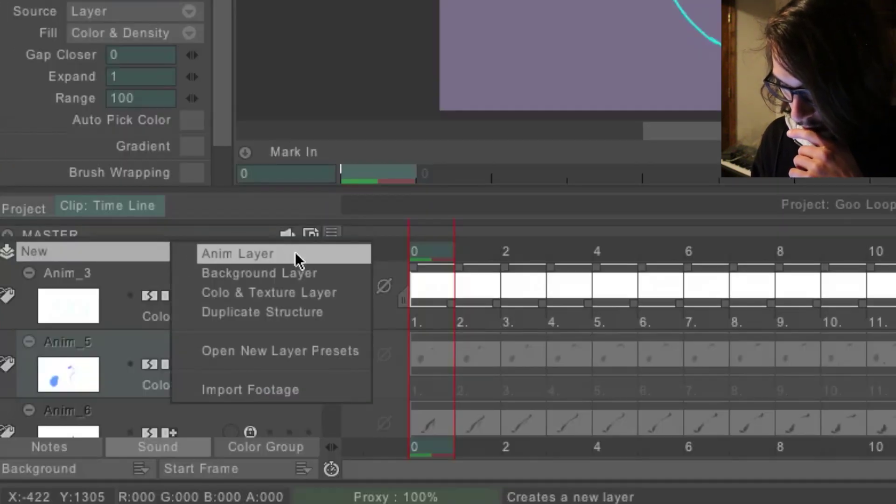
left_click(295, 257)
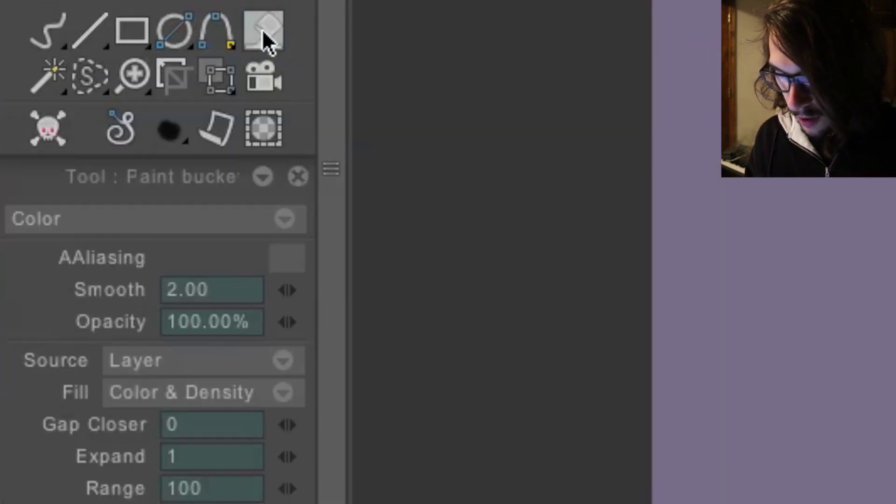
Configure the paint bucket to use Above as its source, with a gap closer of 0
left_click(286, 219)
left_click(151, 367)
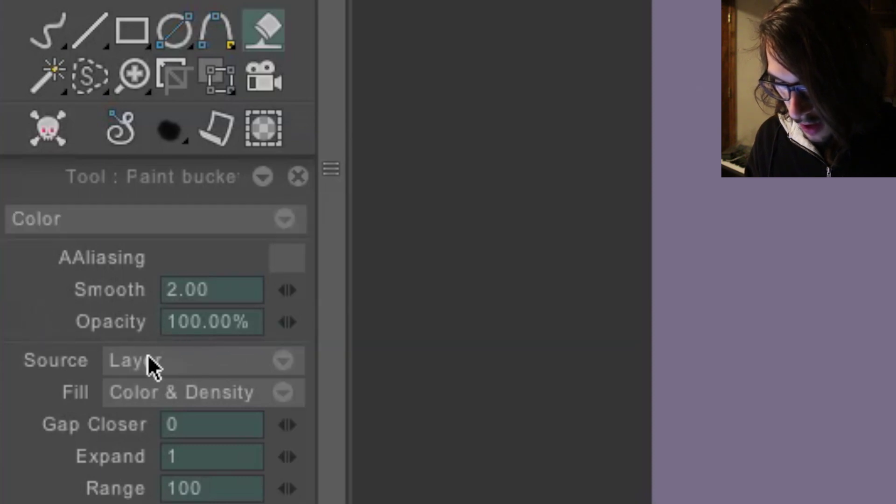
left_click(273, 367)
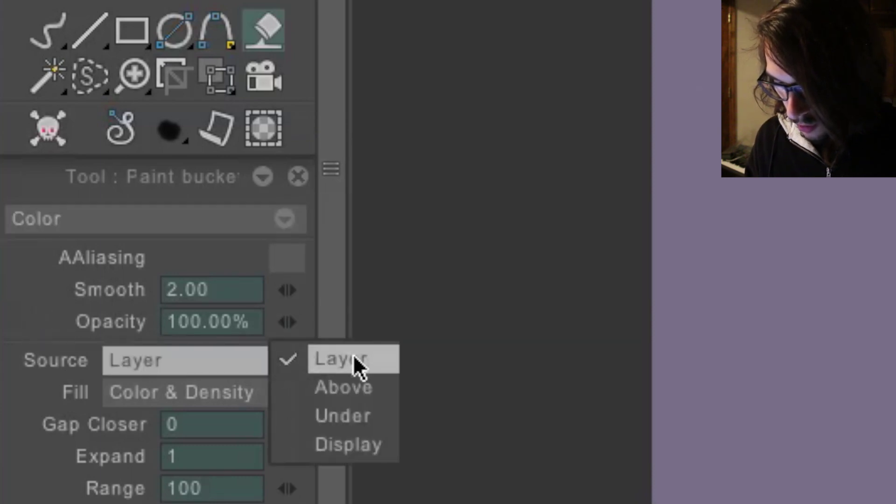
left_click(366, 397)
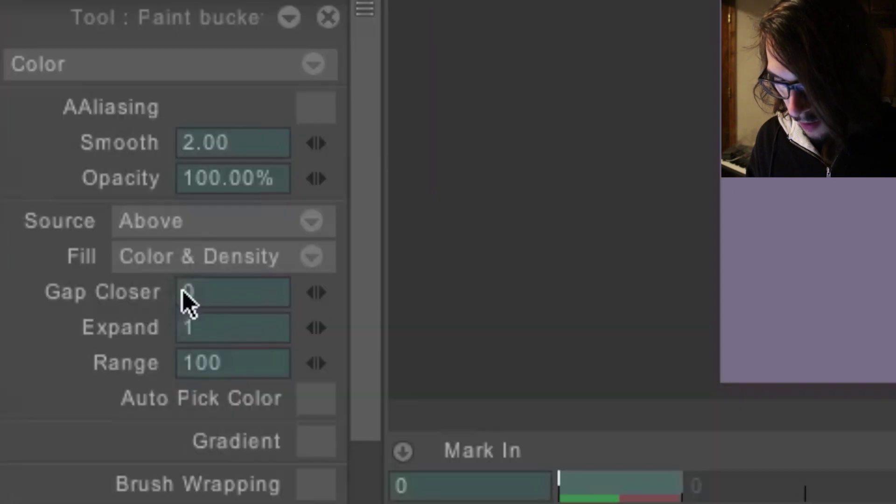
type("0")
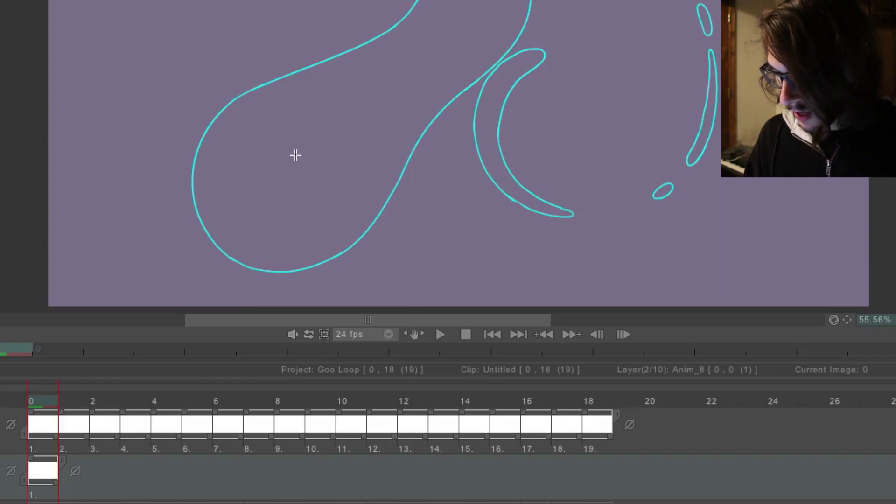
Fill the large goo shape with blue on the first three frames of the new layer
left_click(328, 138)
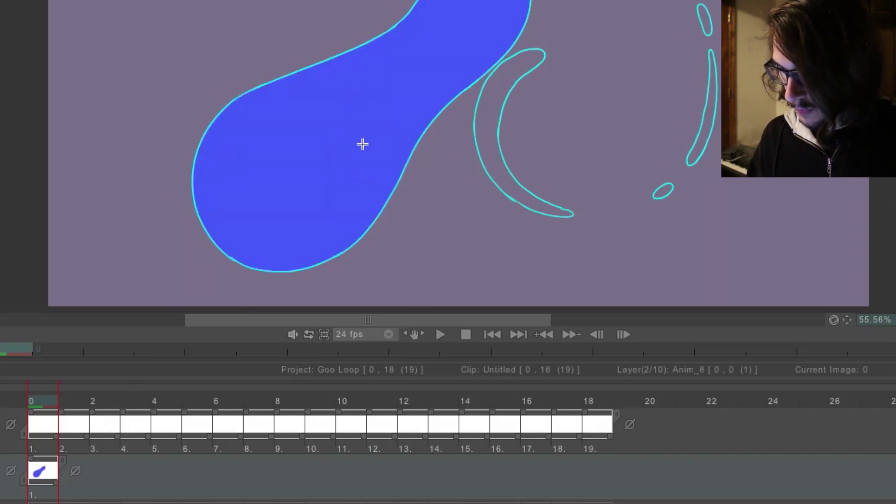
key("Right")
left_click(411, 112)
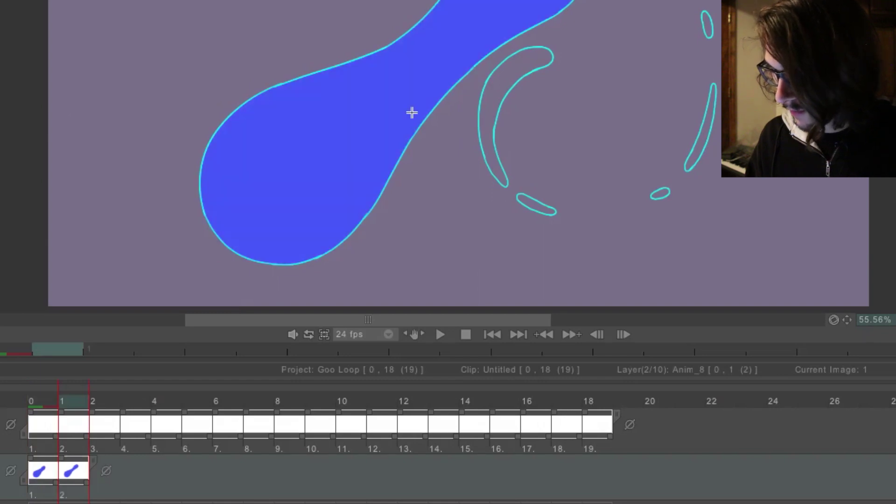
key("Right")
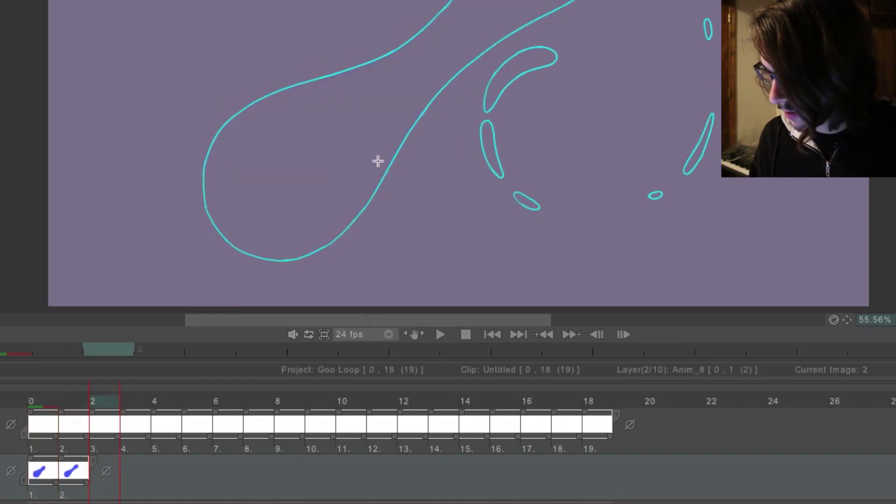
left_click(347, 124)
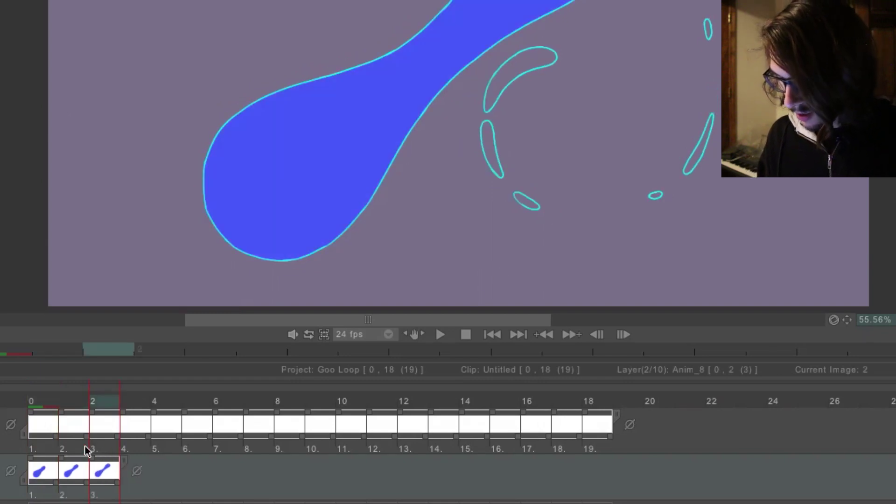
Play through the outline animation and return to the first frame
left_click_drag(606, 447, 35, 425)
key("Return")
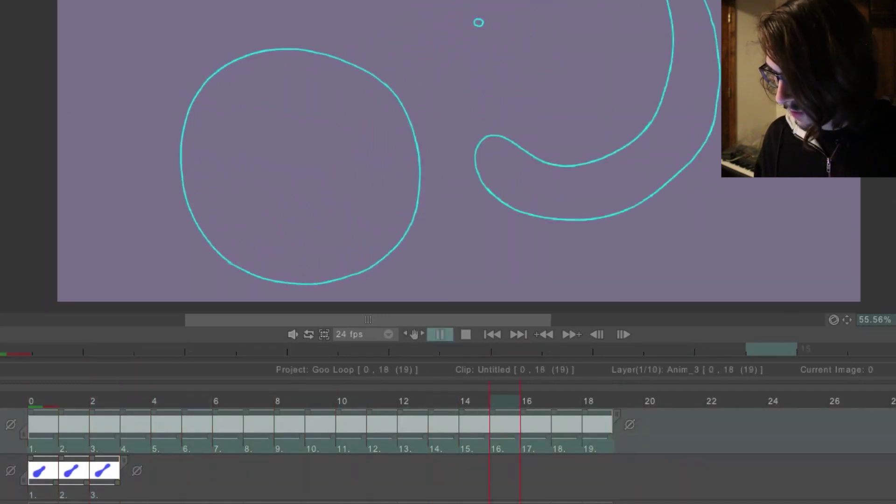
left_click(465, 334)
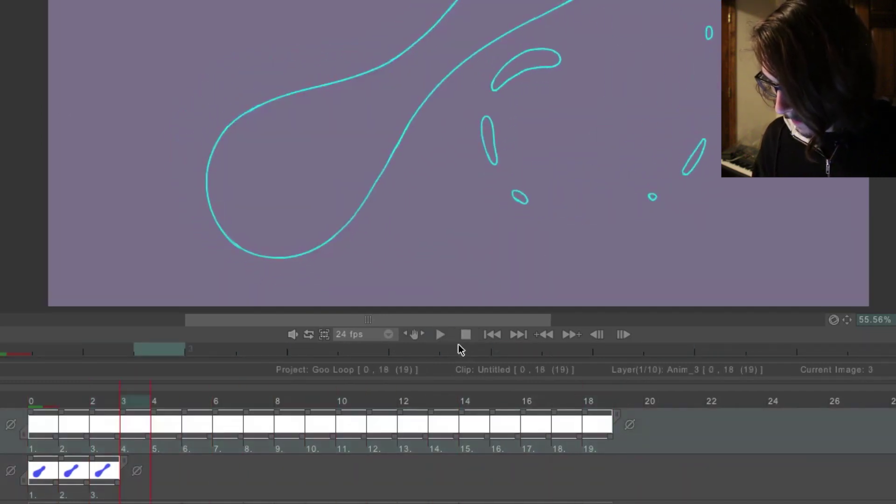
left_click(97, 405)
left_click(72, 402)
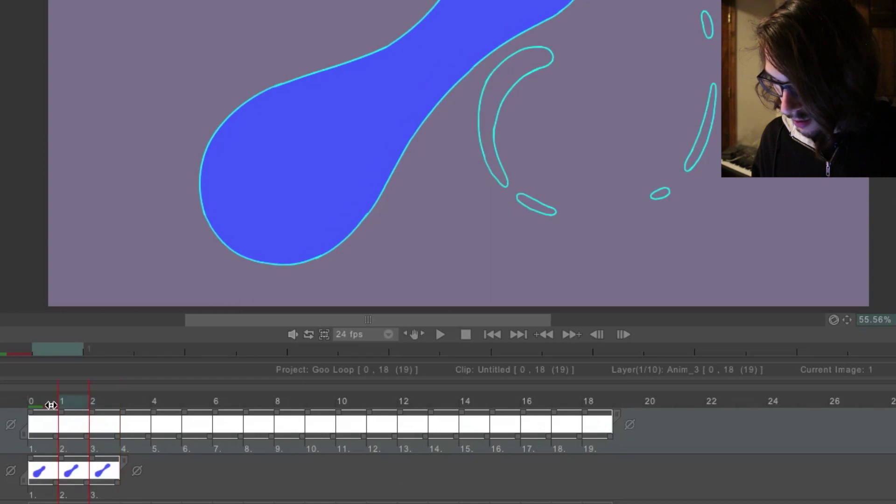
left_click(52, 402)
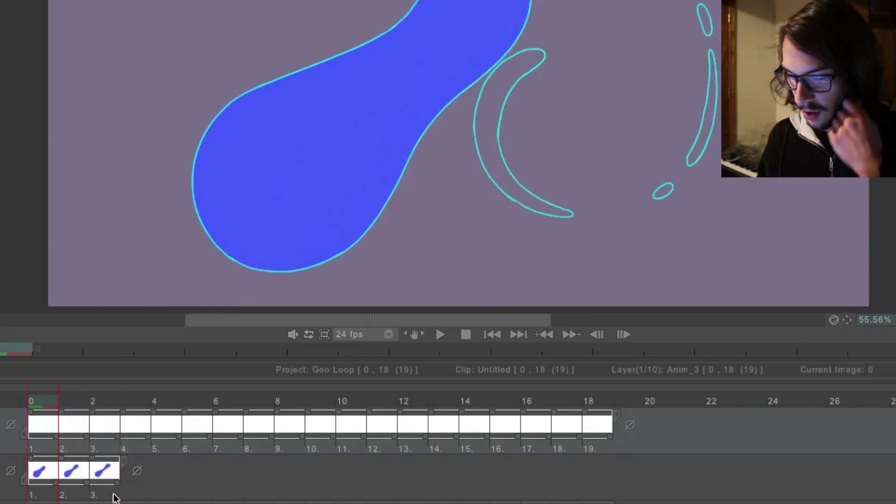
Delete the second and third filled frames of the new layer and clear the blue fill from its first frame
left_click_drag(128, 496, 72, 492)
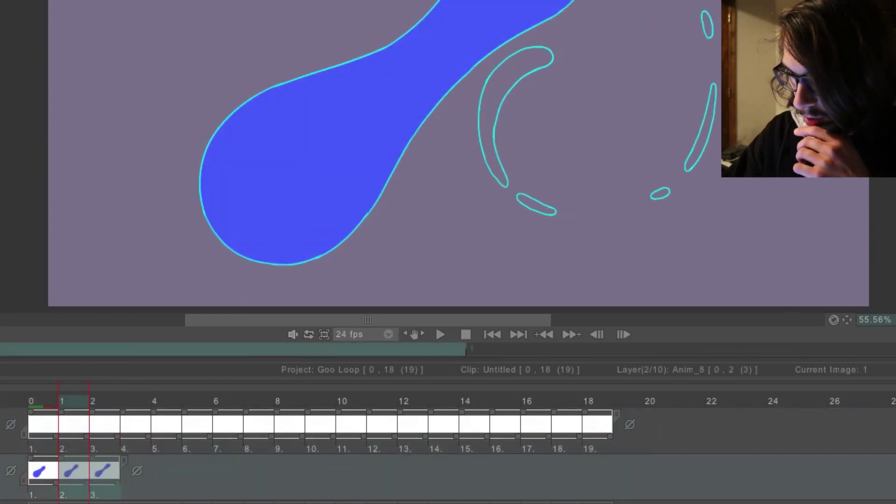
key("Delete")
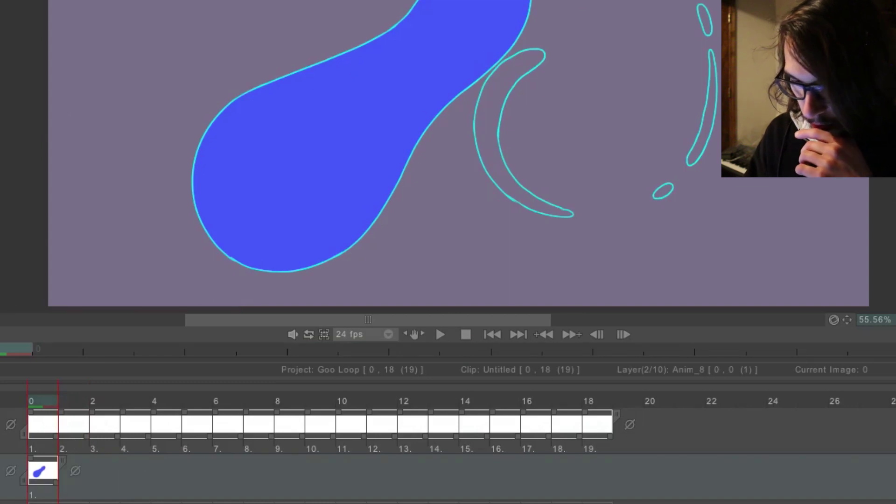
key("BackSpace")
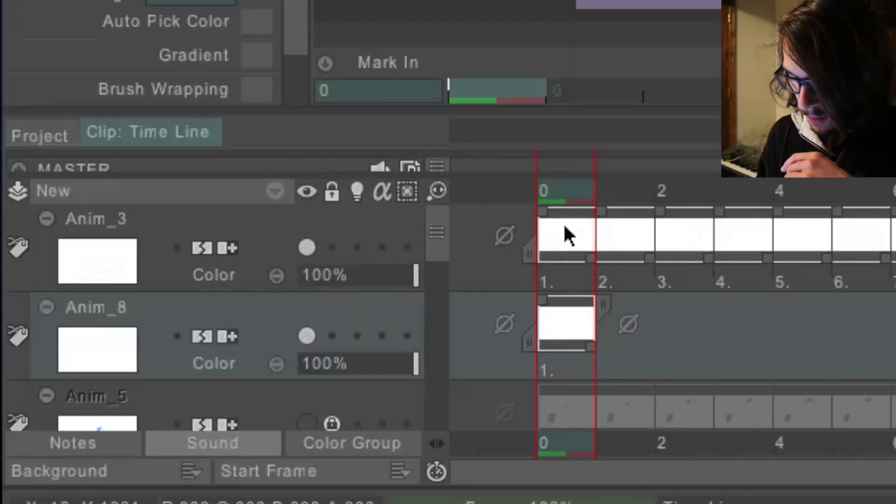
Extend the new layer's single blank frame to a length of 19 frames, matching the outline layer
left_click(618, 342)
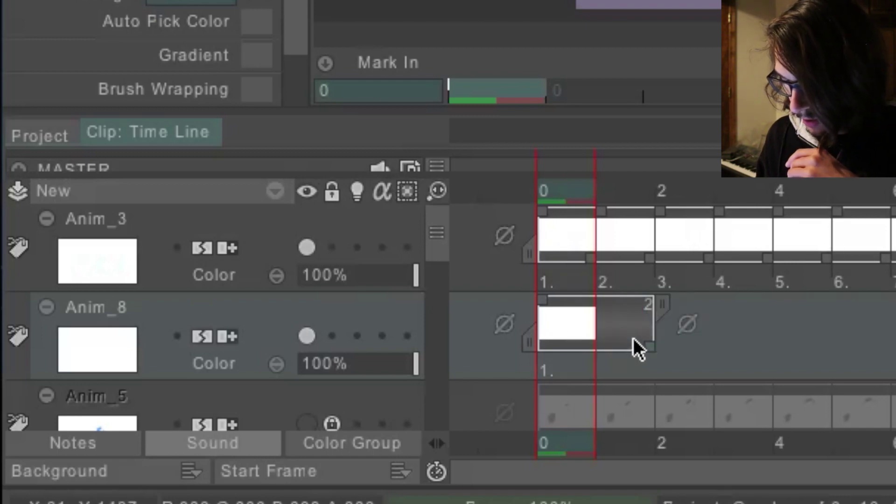
left_click_drag(678, 345, 893, 340)
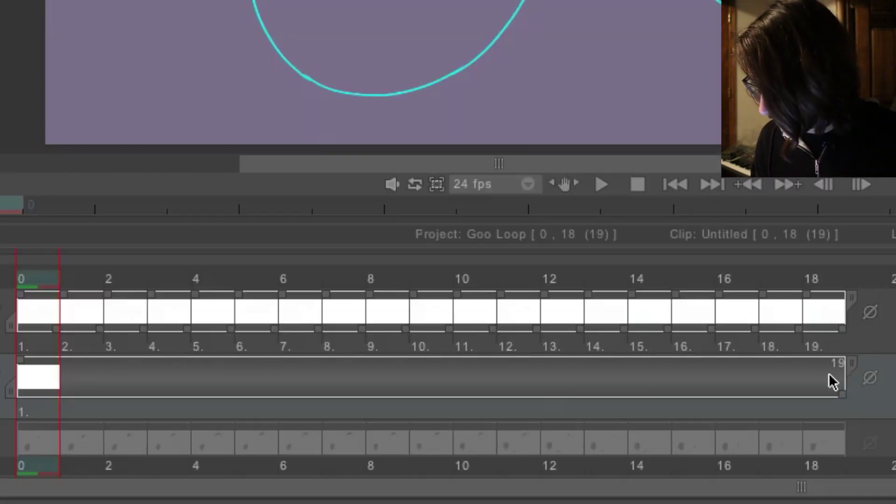
Preview all 19 frames of the outline layer and go back to frame 0
left_click_drag(824, 346, 28, 346)
key("Return")
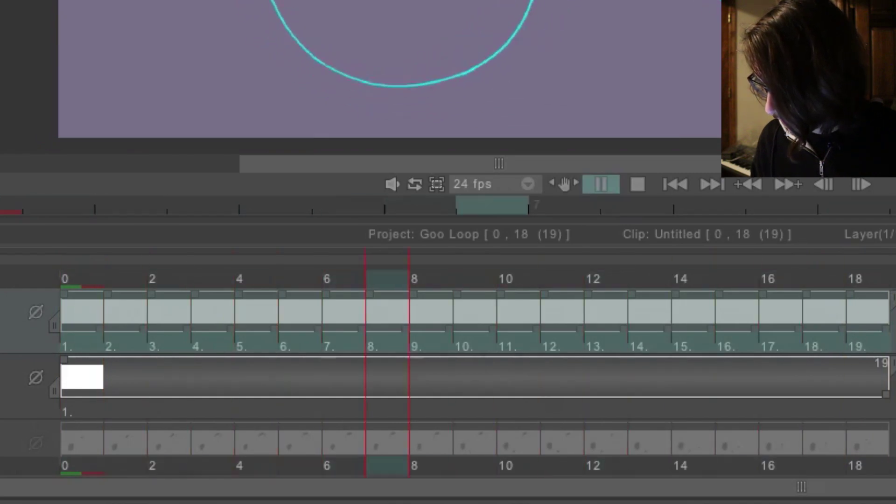
left_click(637, 184)
left_click(76, 280)
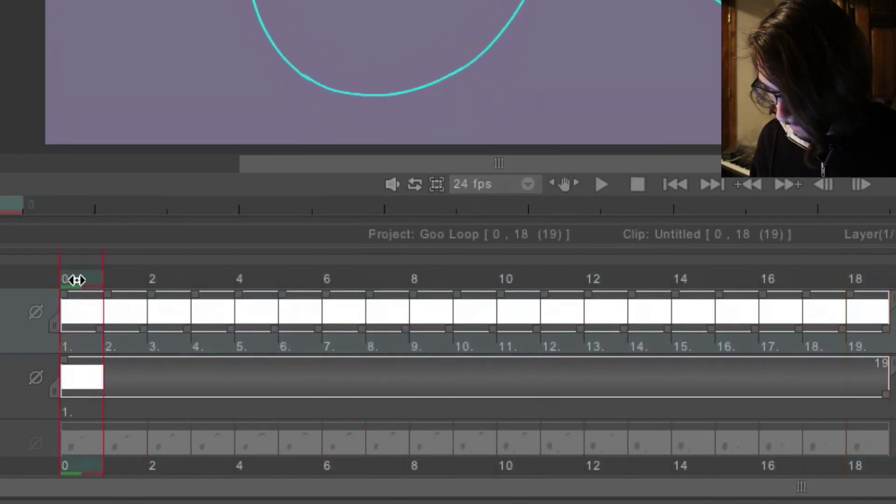
Select the new layer's whole 19-frame span and clear it into separate blank frames
left_click(874, 408)
left_click_drag(839, 412, 70, 406)
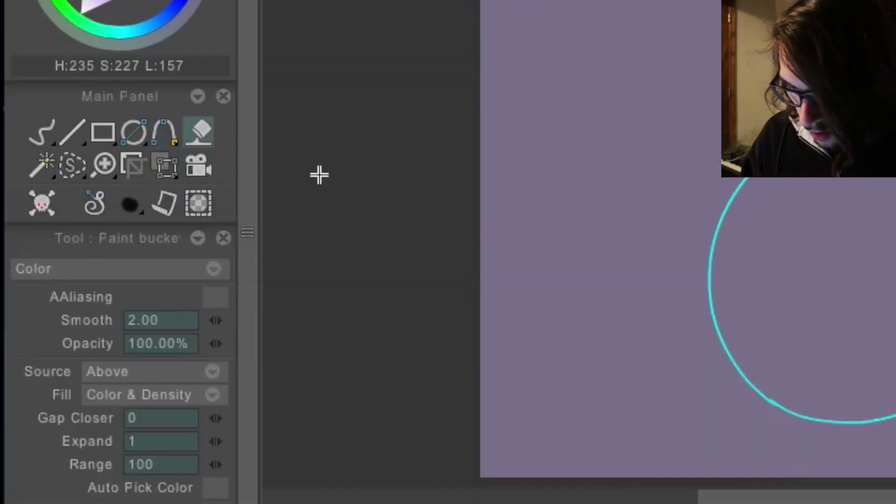
left_click(41, 204)
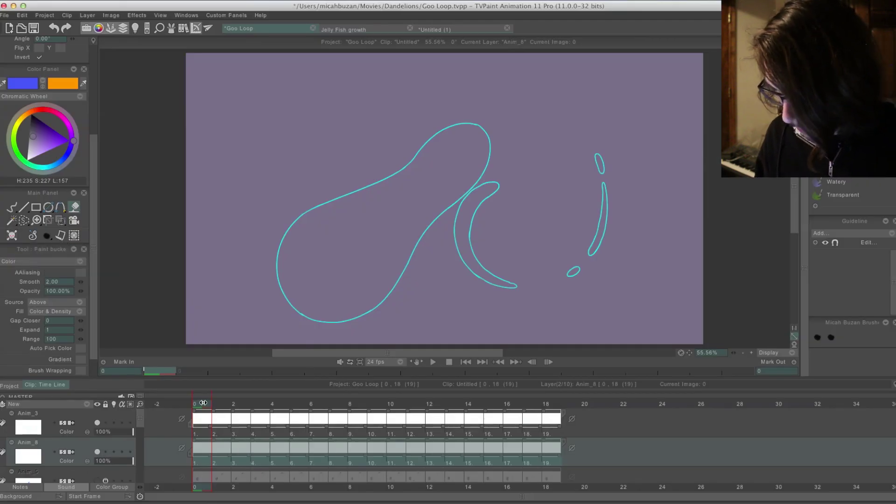
Fill the large goo shape blue on the new layer's first frame, and apply the same fill to frames 2 through 19
mouse_move(208, 405)
left_mouse_down()
mouse_move(219, 405)
mouse_move(202, 405)
left_mouse_up()
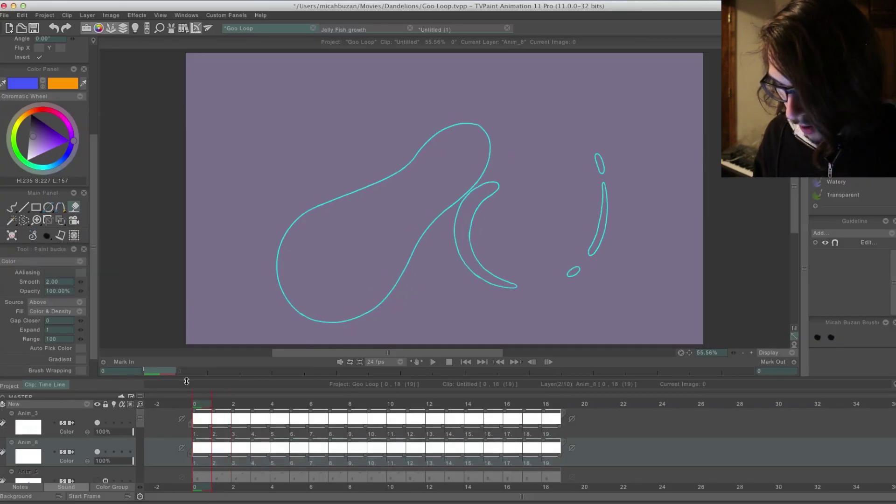
left_click(367, 230)
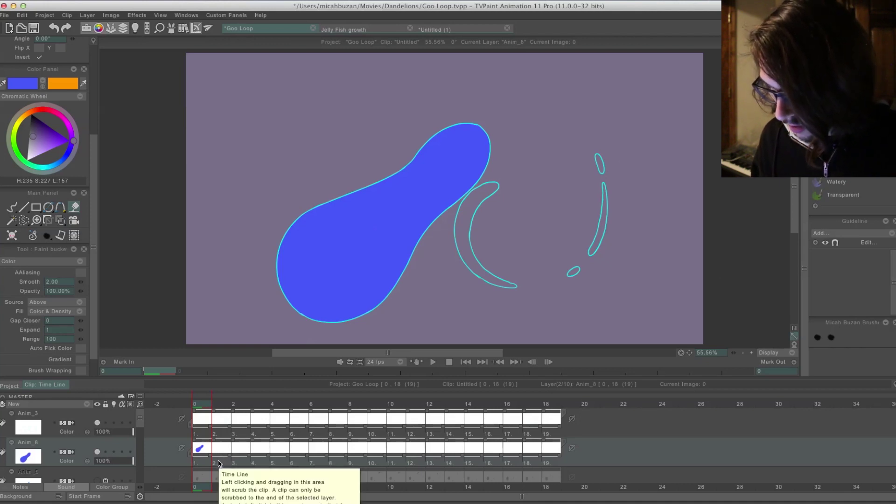
left_click_drag(217, 461, 234, 461)
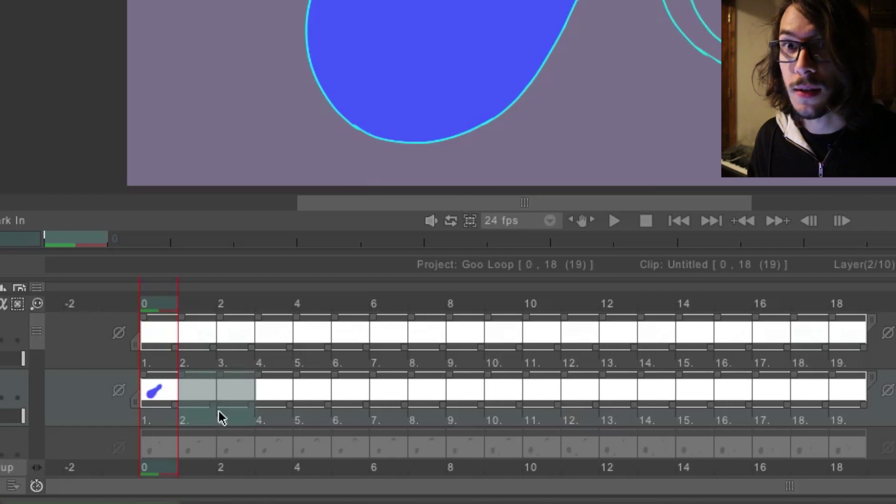
left_click_drag(222, 417, 852, 381)
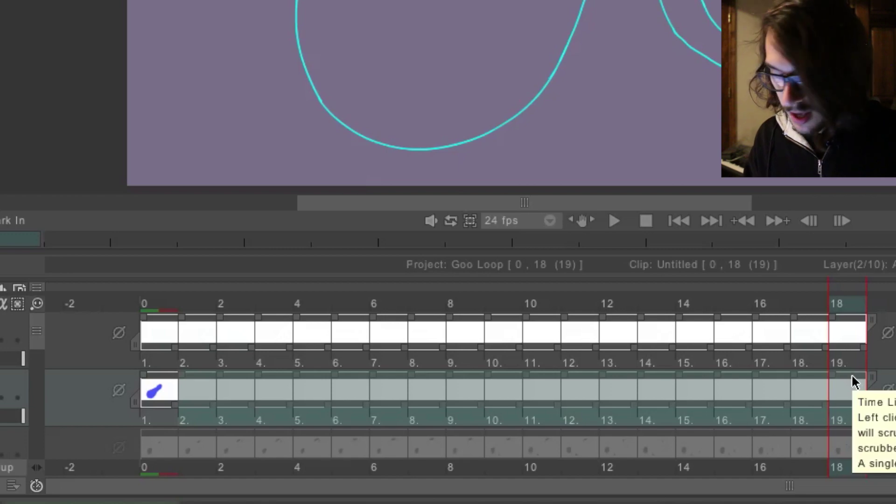
key("f")
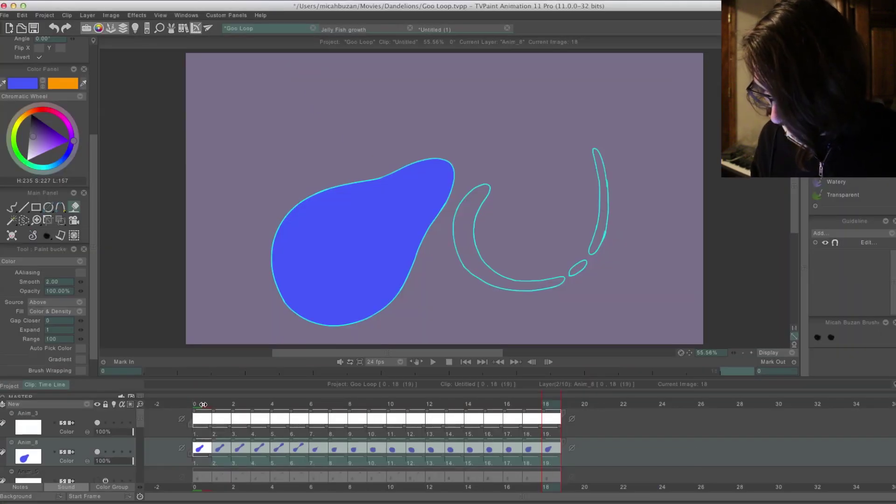
Play the animation to check the blue fill across all frames
key("Return")
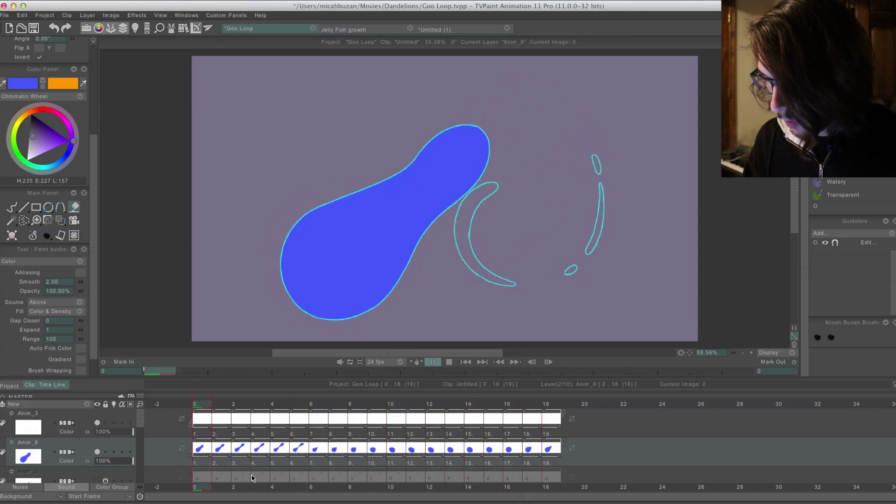
key("Return")
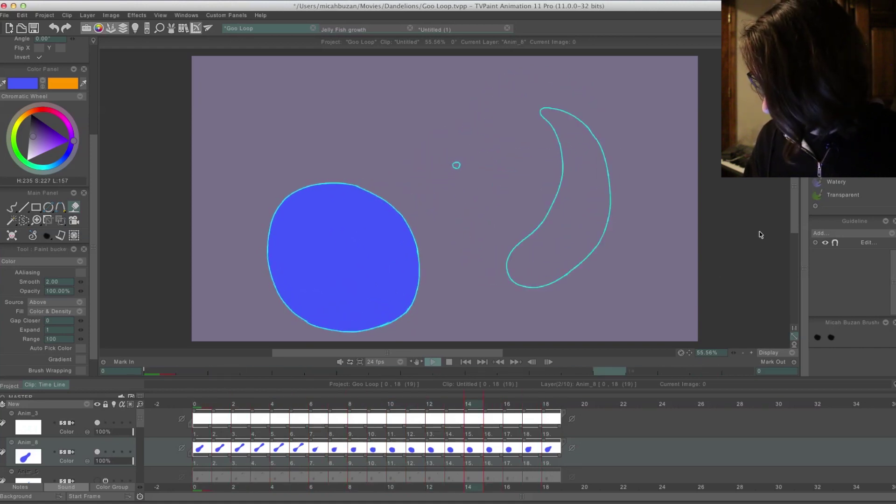
key("Return")
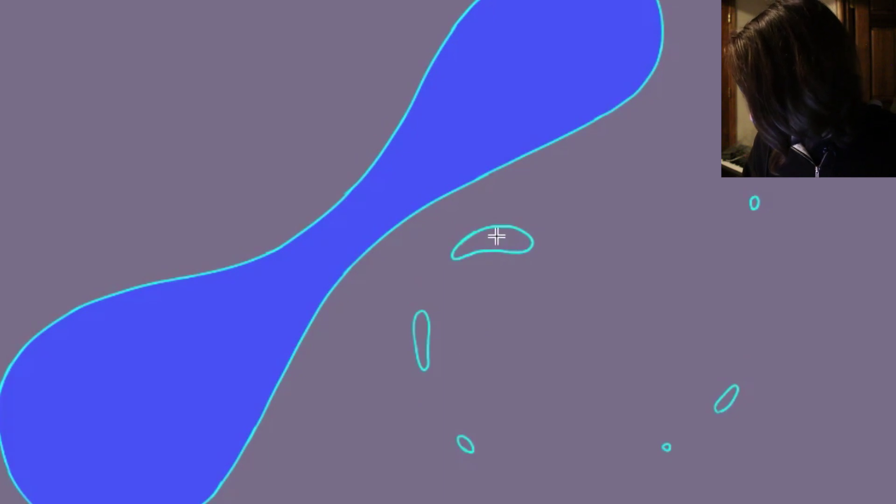
Fill the three small drops beside the stretched goo shape with blue
left_click(496, 237)
left_click(422, 325)
left_click(465, 444)
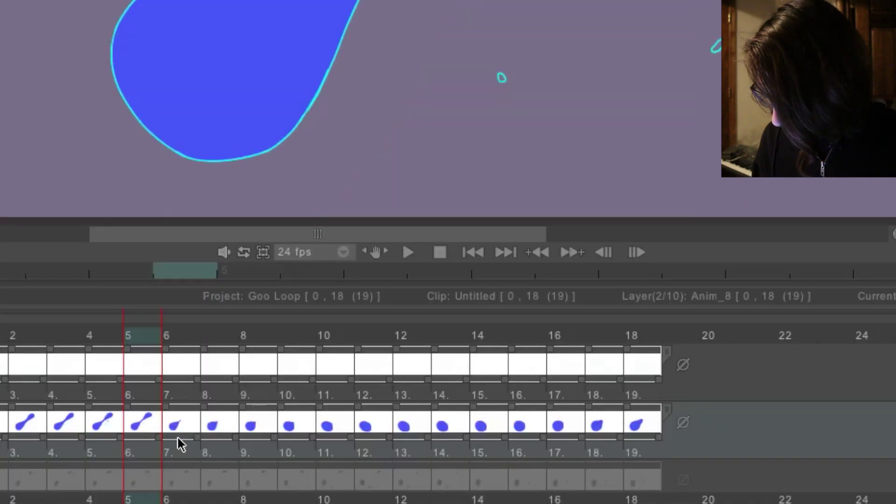
Apply a blue fill for the small drops across frames 7 through 19 and inspect an early frame of that range
left_click_drag(180, 440, 658, 426)
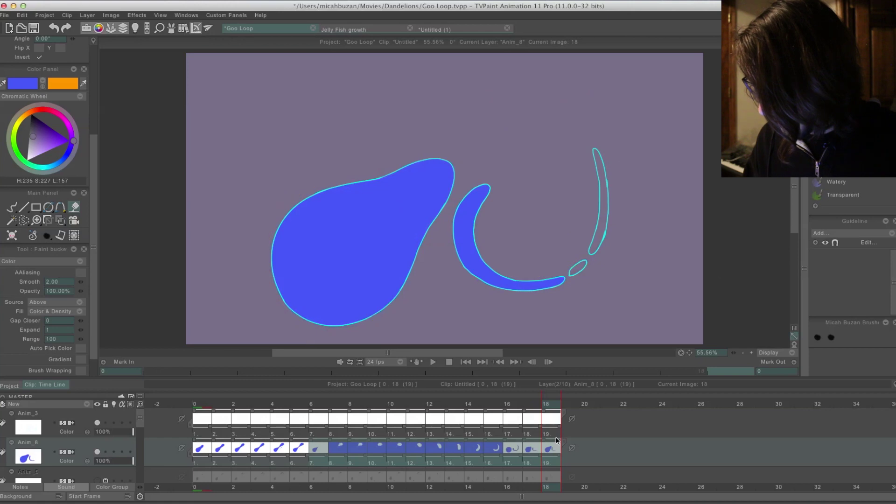
left_click(341, 401)
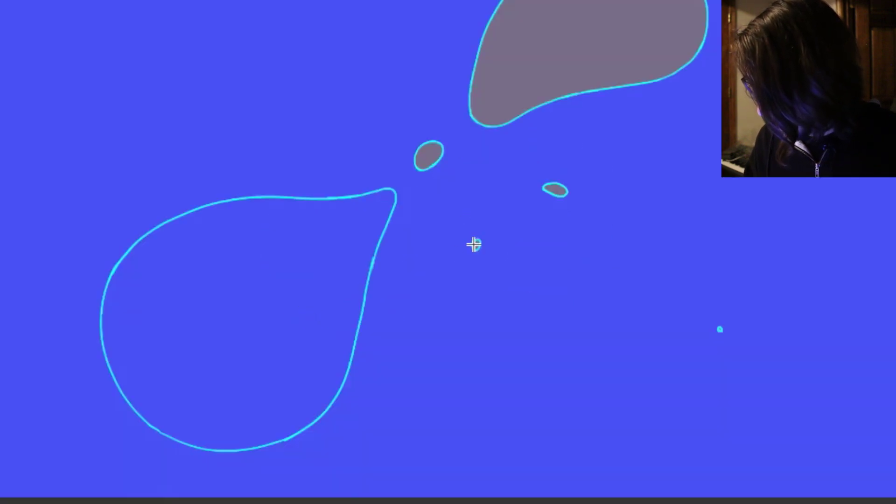
Step through the animation frames to check whether the drop fill stays inside the outlines on each frame
key("Left")
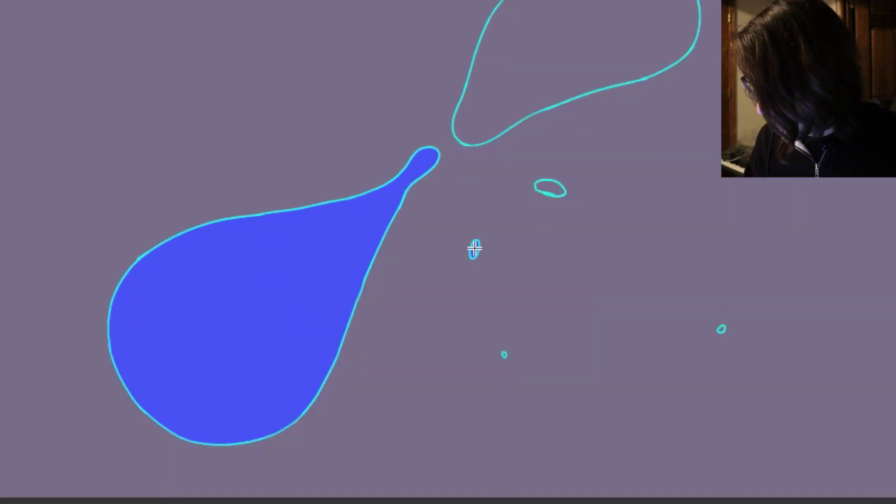
key("Right")
key("Right")
key("Right")
key("Right")
key("Right")
key("Right")
key("Right")
key("Right")
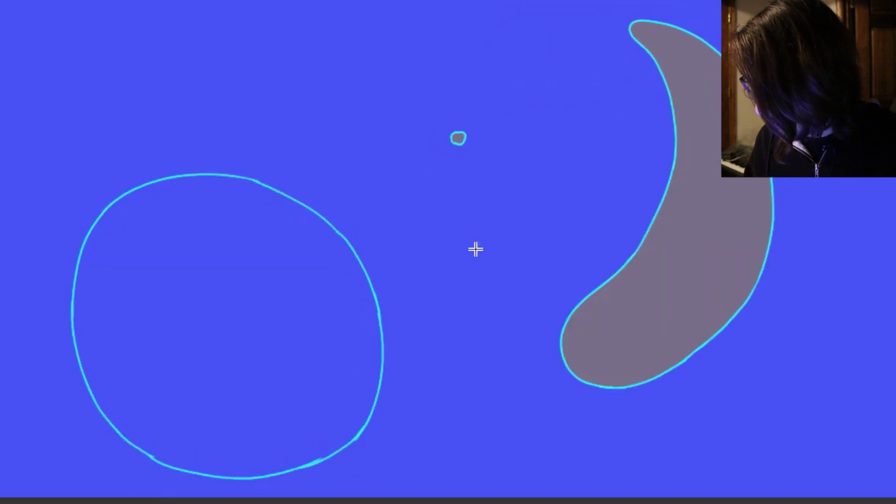
key("Right")
key("Left")
key("Left")
key("Right")
key("Right")
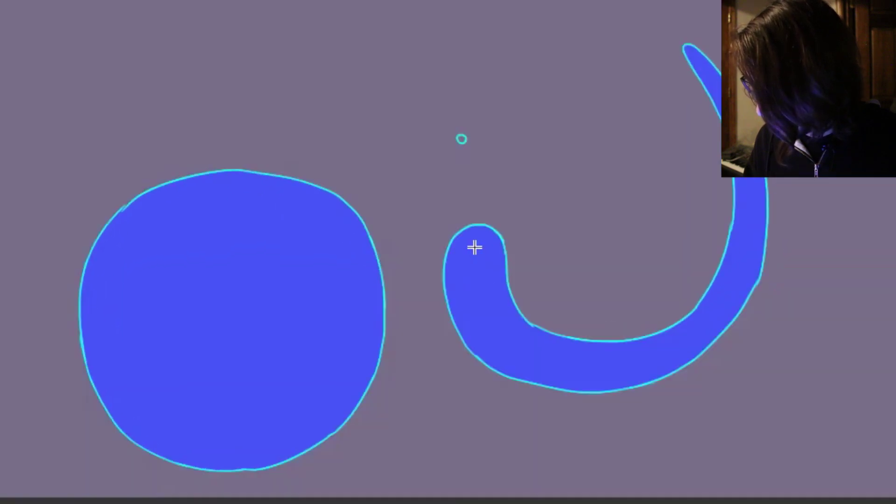
key("Left")
key("Right")
key("Left")
key("Right")
key("Right")
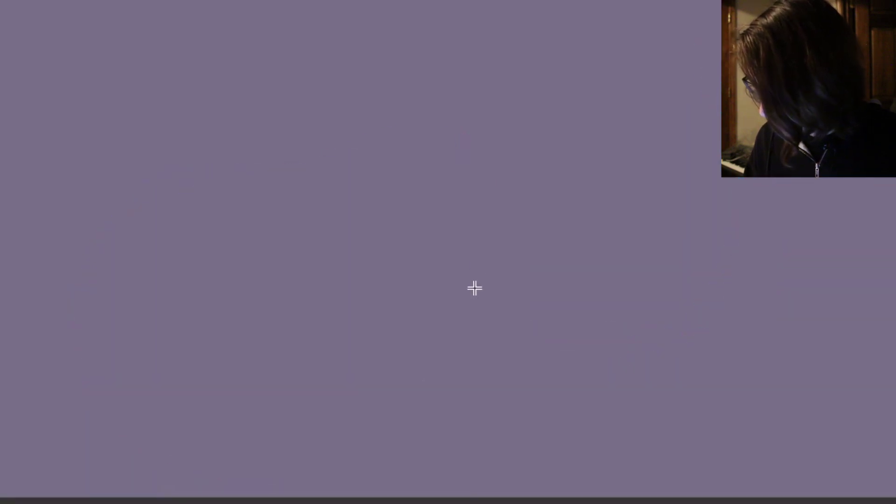
key("Left")
key("Escape")
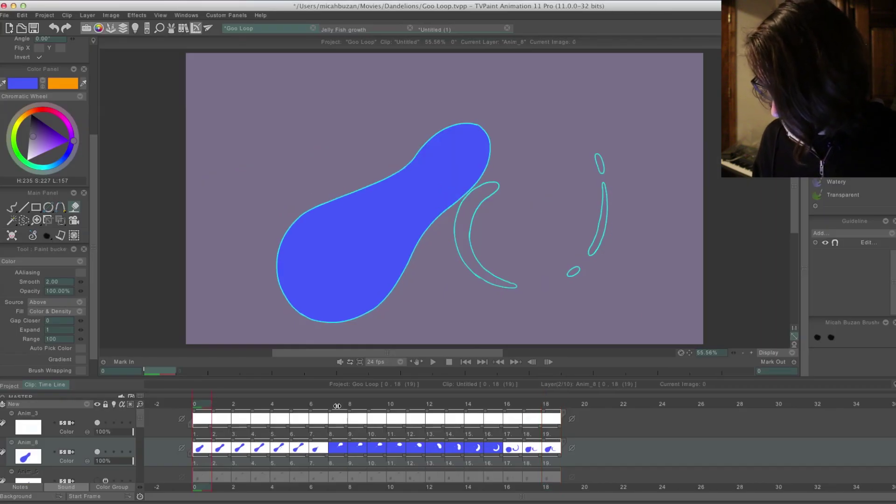
Select frames 1 through 7 on the Anim_3 layer and play the animation
left_click_drag(320, 419, 198, 418)
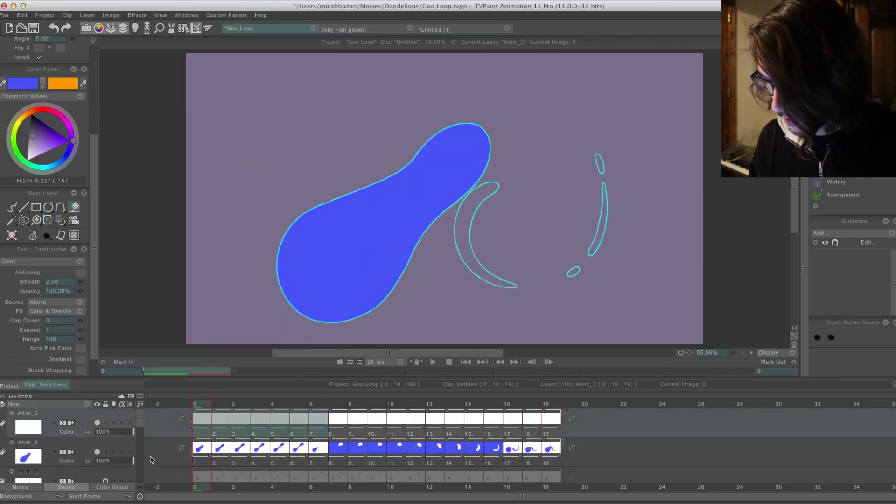
left_click(433, 362)
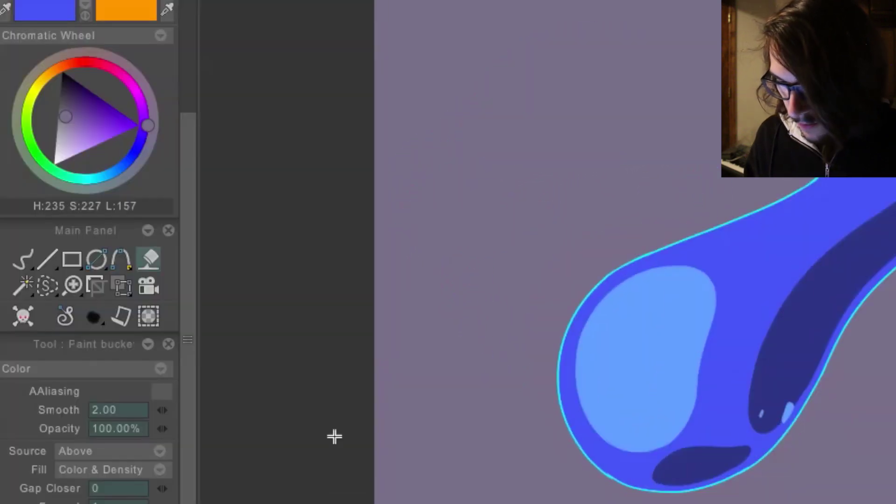
Set the paint bucket's source to Layer and undo the last two changes
left_click(159, 450)
left_click(175, 431)
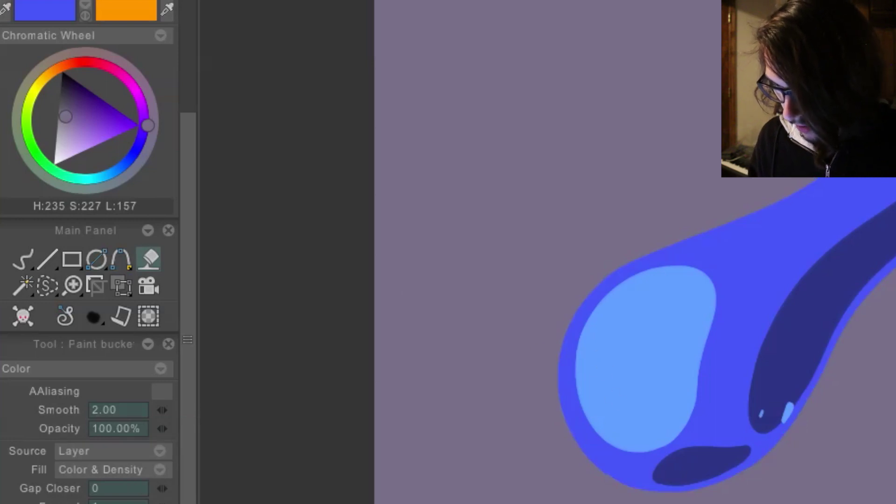
key("ctrl+z")
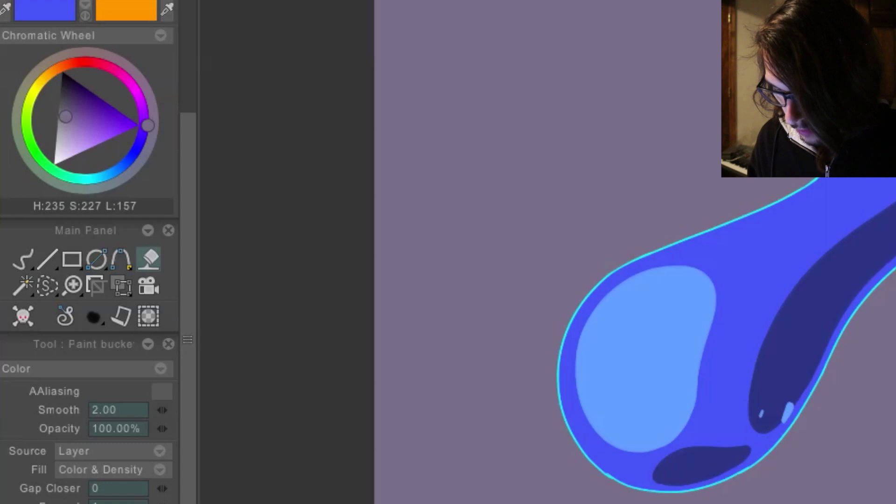
key("ctrl+z")
Switch to the brush and pick a light purple drawing colour, H:255 S:255 L:207
key("b")
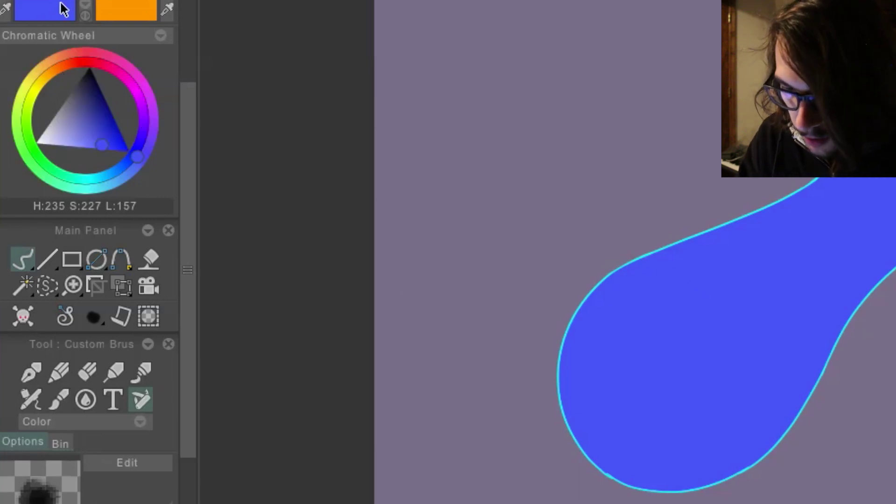
mouse_move(90, 135)
left_mouse_down()
mouse_move(79, 166)
mouse_move(74, 160)
left_mouse_up()
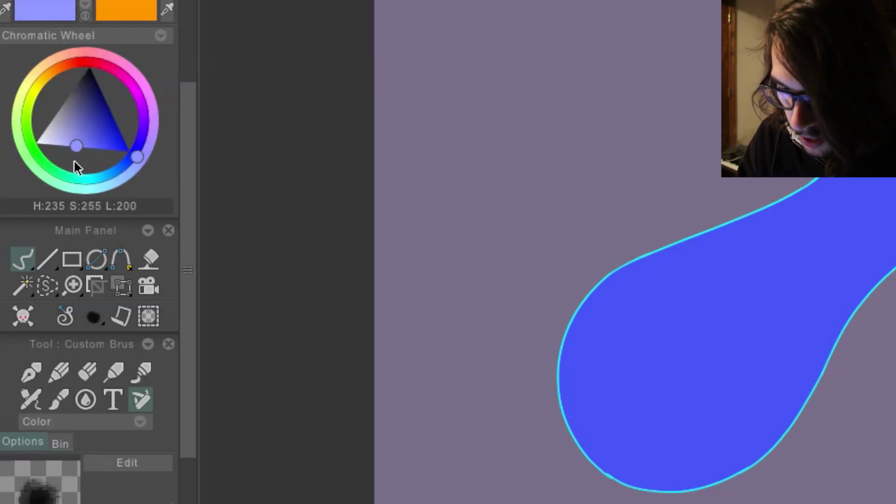
mouse_move(136, 154)
left_mouse_down()
mouse_move(125, 185)
mouse_move(156, 144)
left_mouse_up()
left_click_drag(92, 151, 80, 148)
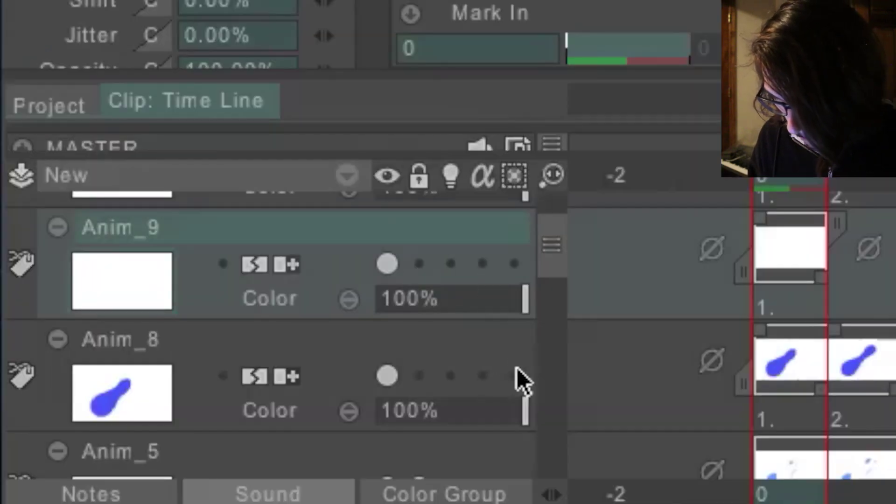
Lower the opacity of the empty Anim_9 layer to 60%
left_click_drag(470, 293, 468, 312)
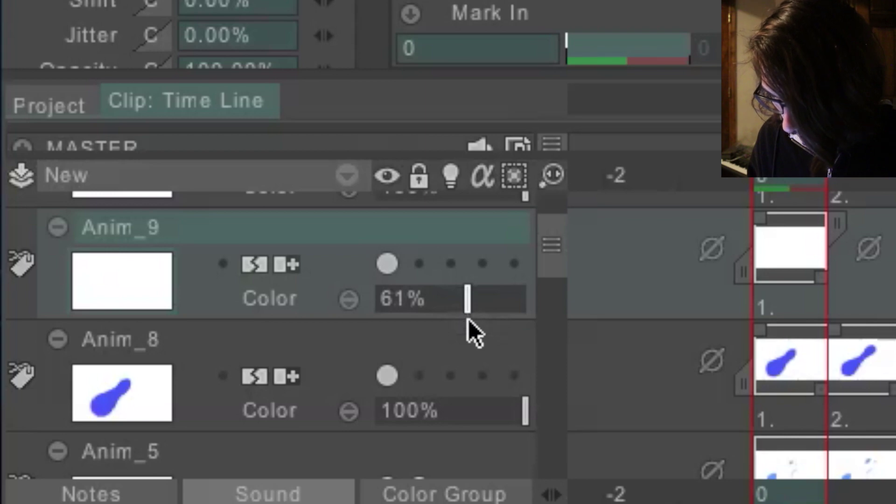
left_click_drag(469, 323, 466, 323)
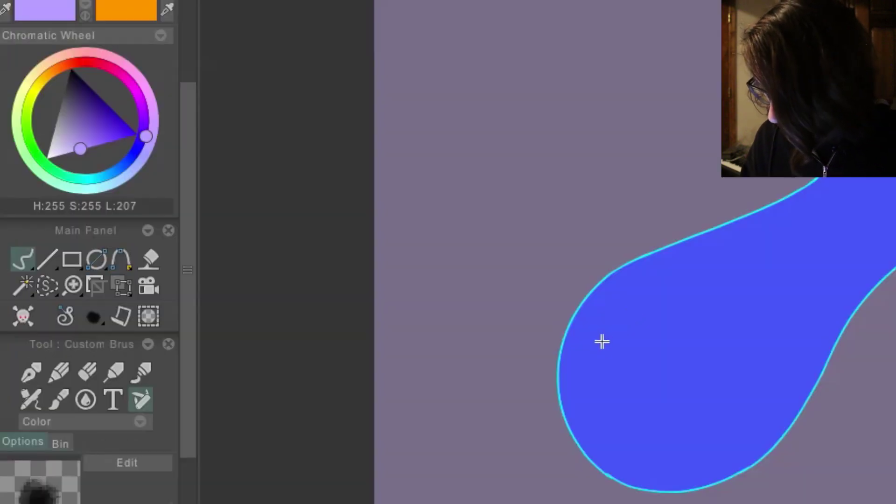
Undo a trial custom-brush stroke, set up the Pen Brush at size 2.00, and outline a slanted oval highlight on the goo's wide end
left_click_drag(594, 366, 622, 296)
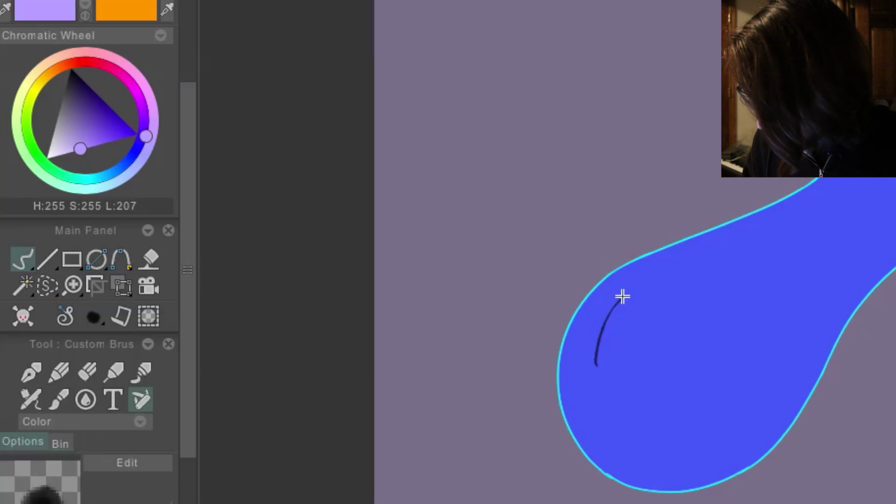
key("ctrl+z")
left_click(33, 371)
left_click(140, 421)
left_click(174, 392)
double_click(117, 464)
type("2")
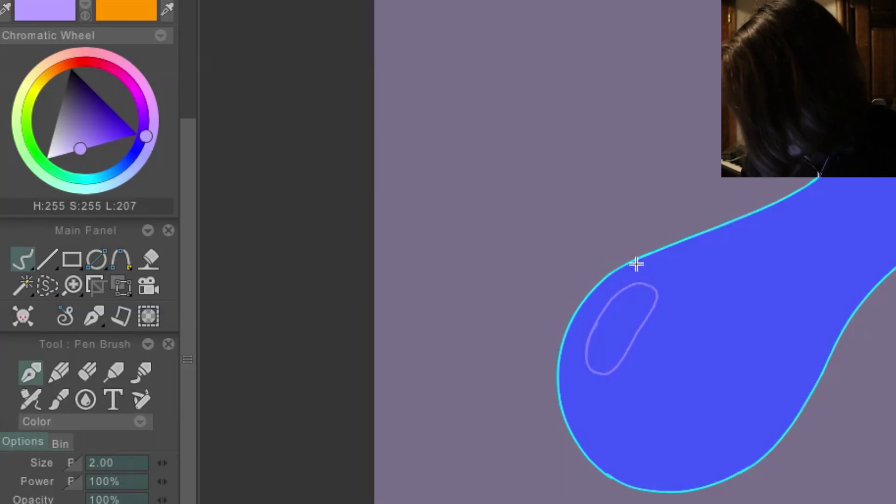
Fill the oval highlight with light purple using the paint bucket and hide the Anim_9 layer
left_click(147, 256)
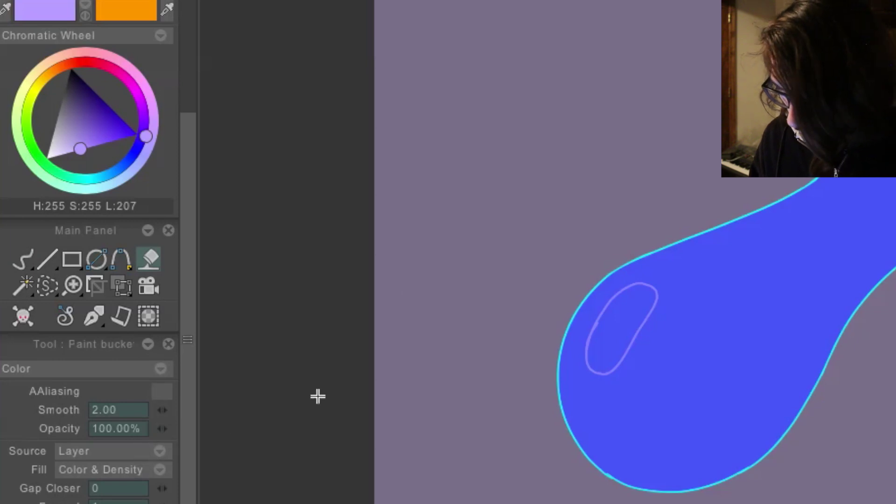
left_click(625, 315)
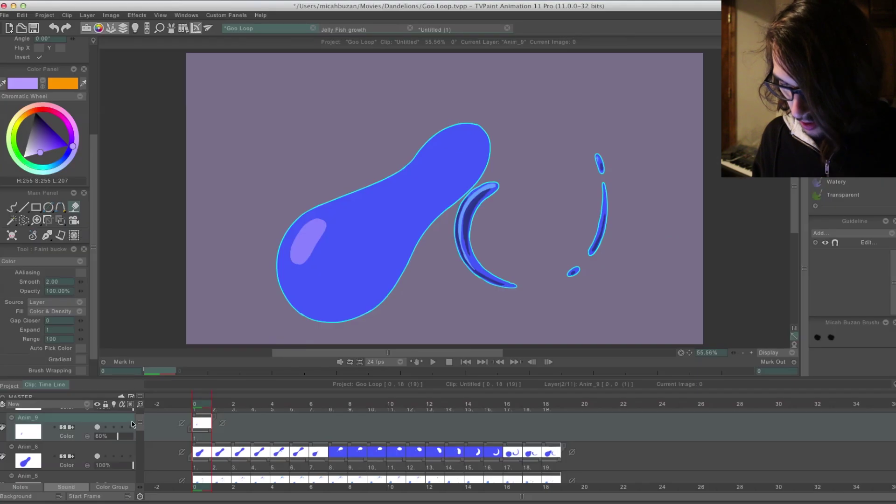
left_click(98, 427)
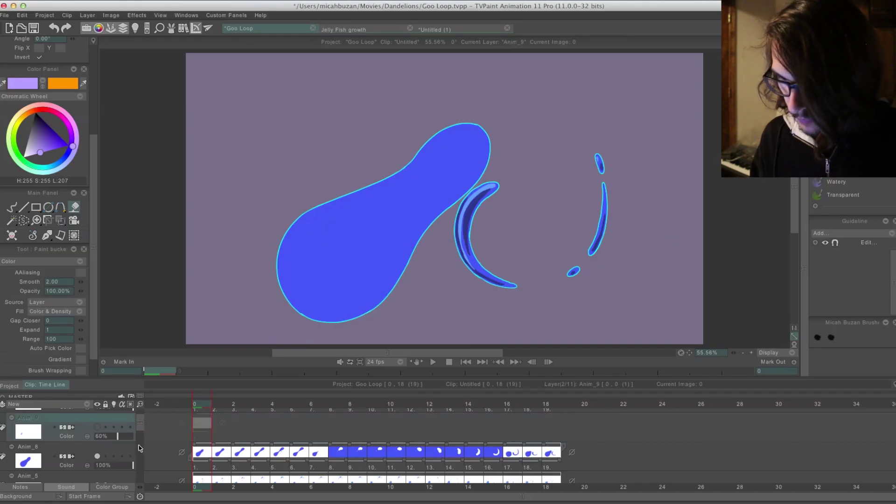